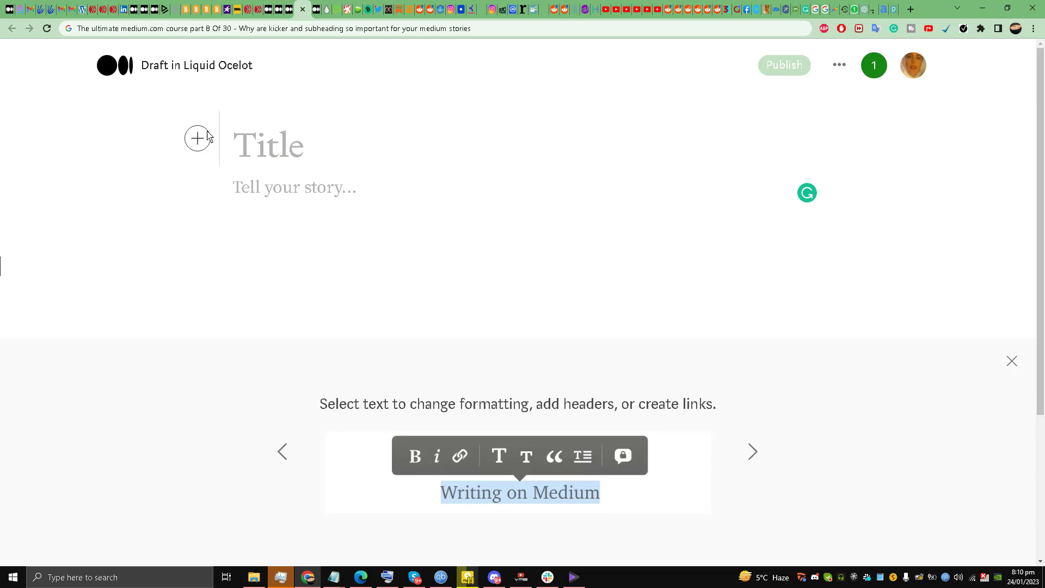
# Title the draft 'ABC' and add an 'abc' line above the title
pyautogui.click(259, 152)
pyautogui.write('ABC')
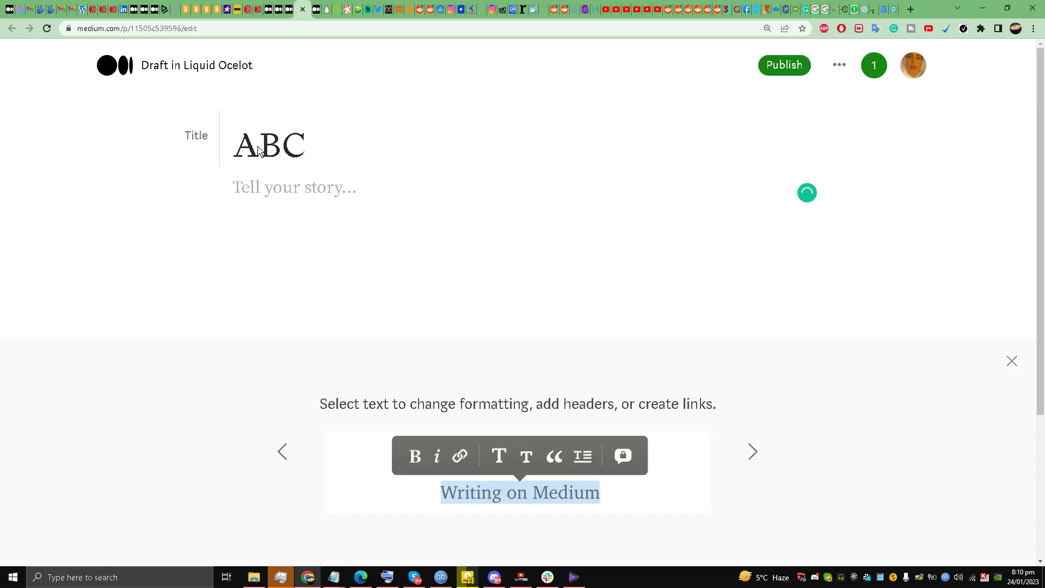
pyautogui.click(227, 152)
pyautogui.press('Return')
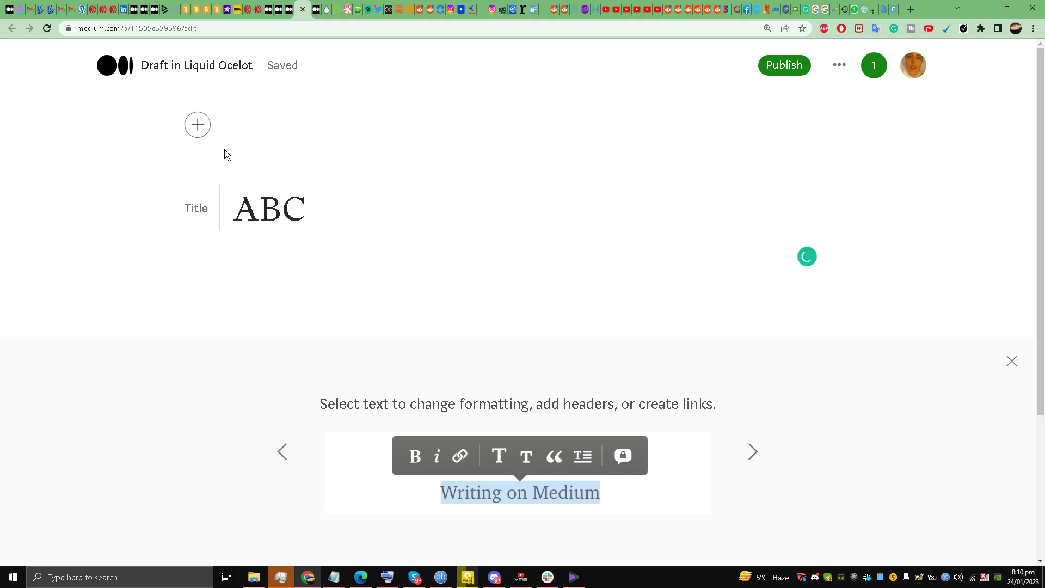
pyautogui.click(267, 130)
pyautogui.write('abc')
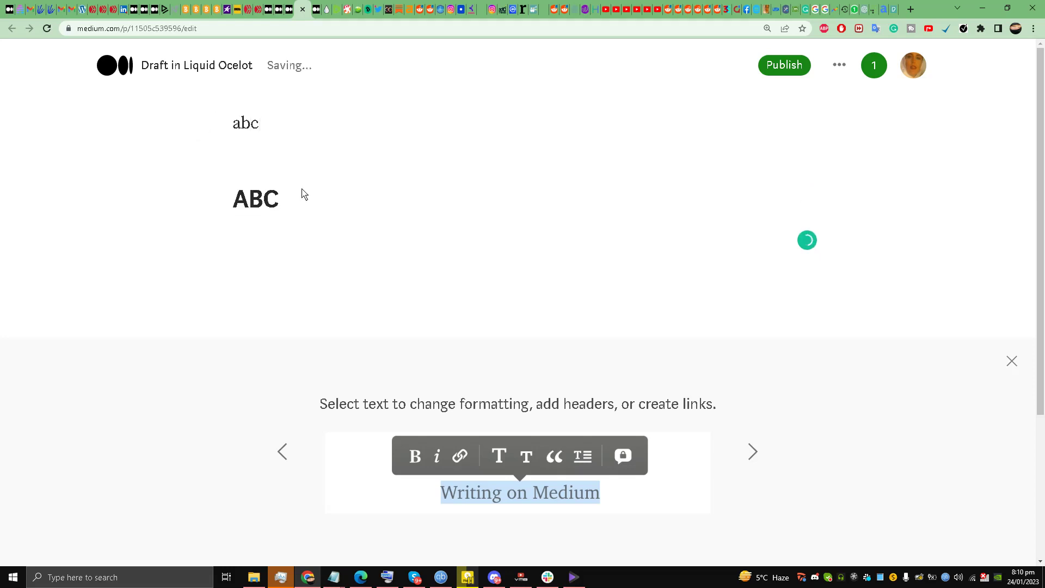
# Add a second 'abc' line directly below the ABC title
pyautogui.click(308, 202)
pyautogui.press('Return')
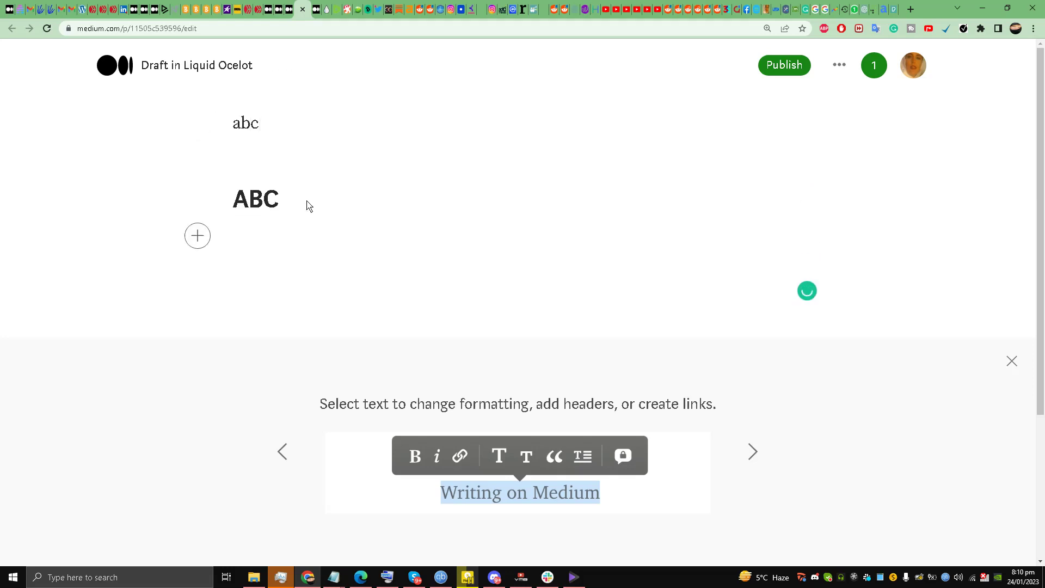
pyautogui.write('abc')
# Format the upper 'abc' as a kicker and the lower 'abc' as a subtitle (Ctrl+Alt+2)
pyautogui.doubleClick(248, 125)
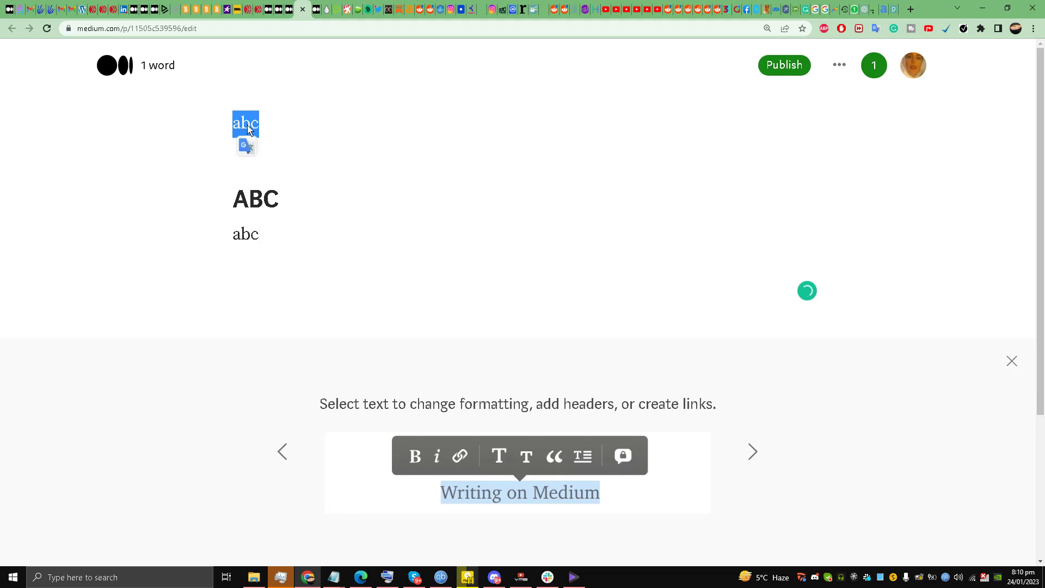
pyautogui.click(264, 101)
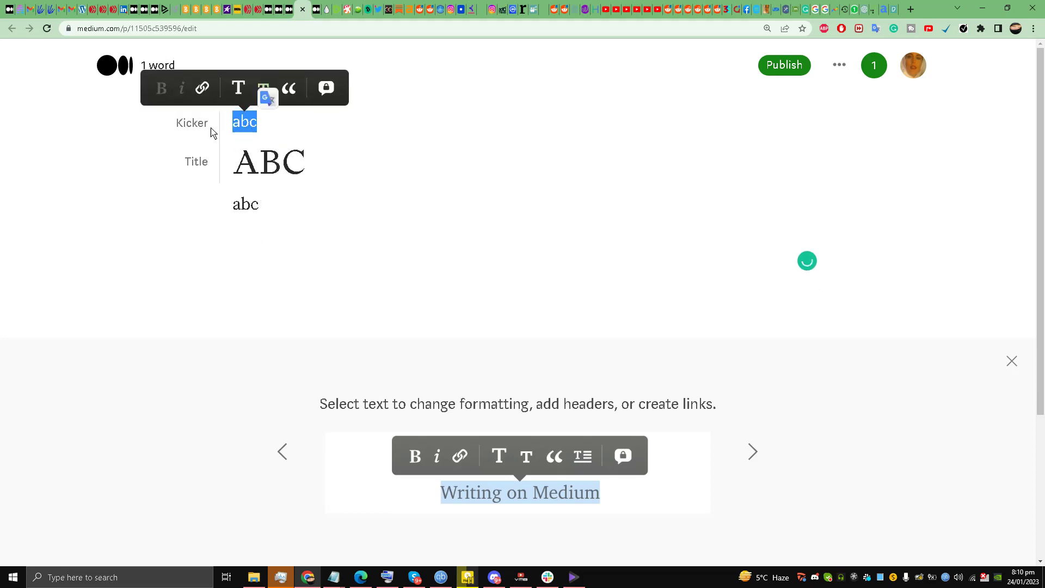
pyautogui.doubleClick(246, 203)
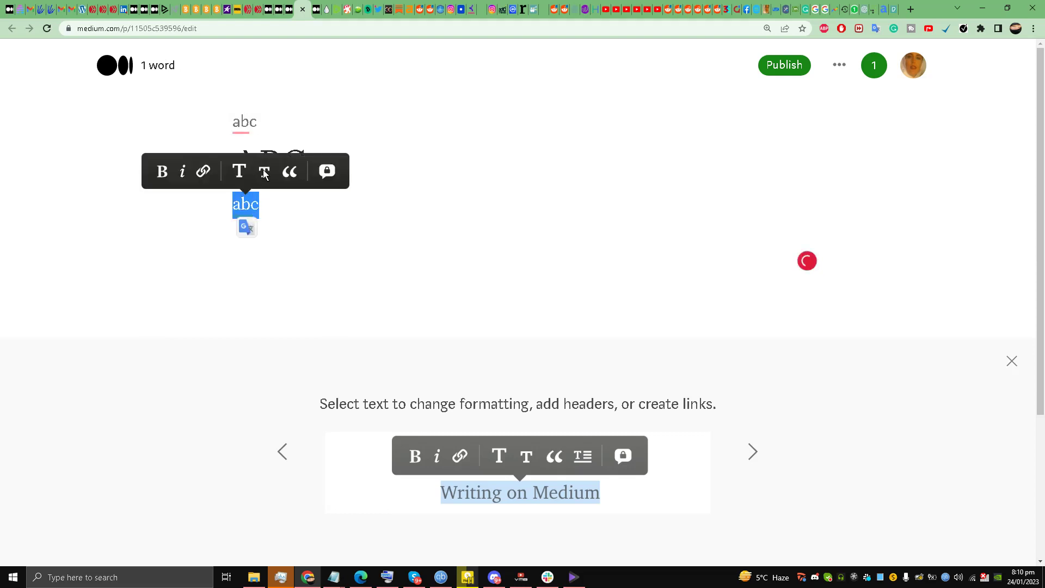
pyautogui.hotkey('ctrl', 'alt', '2')
pyautogui.click(254, 244)
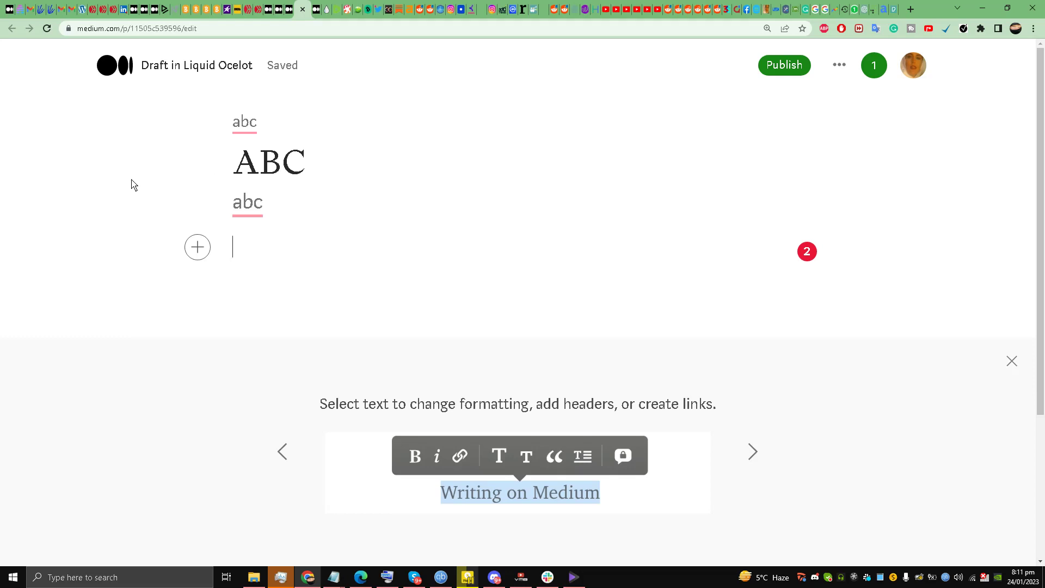
pyautogui.scroll(-1, 107, 175)
pyautogui.scroll(1, 109, 174)
# Switch to the profile tab and scroll through its published story list
pyautogui.click(316, 9)
pyautogui.scroll(-3, 46, 193)
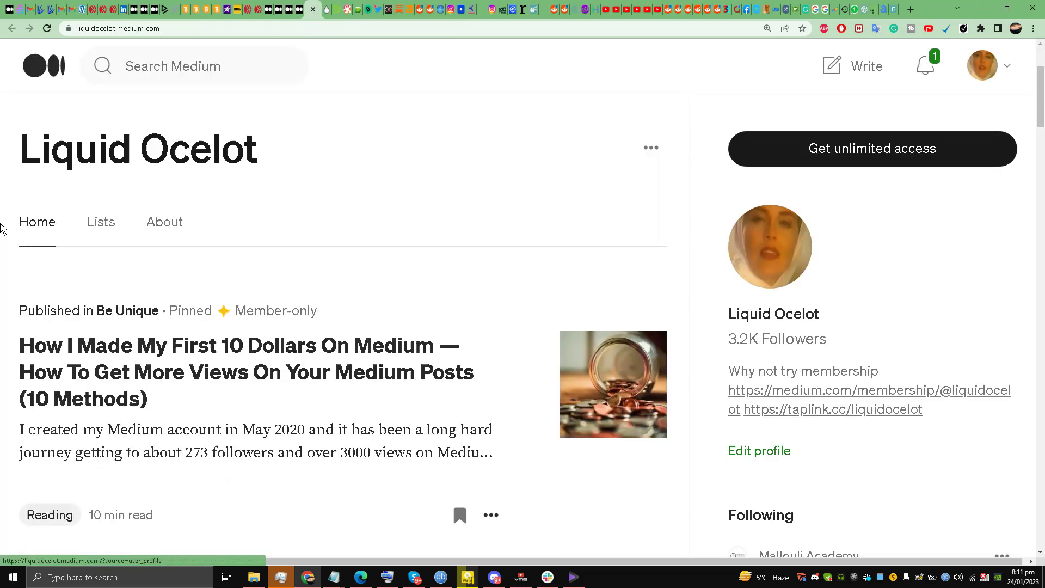
pyautogui.scroll(1, 51, 229)
pyautogui.scroll(-2, 53, 250)
pyautogui.scroll(1, 81, 301)
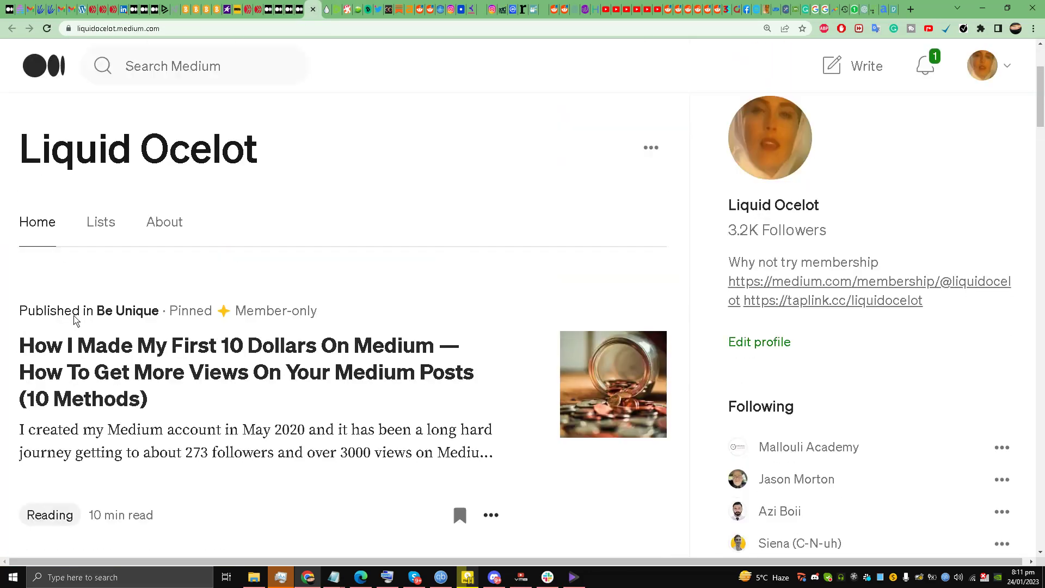
pyautogui.scroll(-3, 76, 321)
pyautogui.scroll(-5, 115, 292)
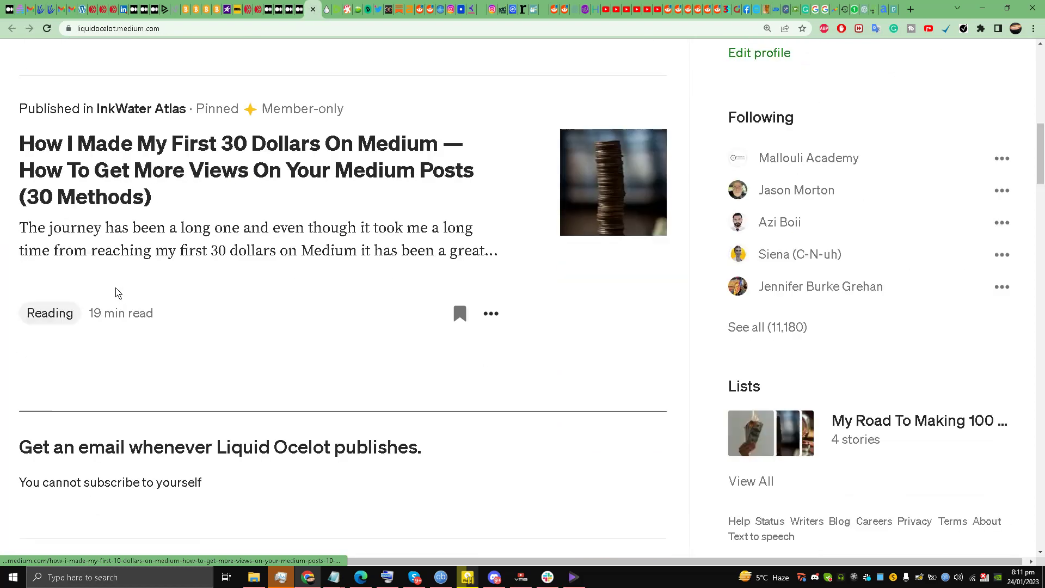
pyautogui.scroll(6, 116, 296)
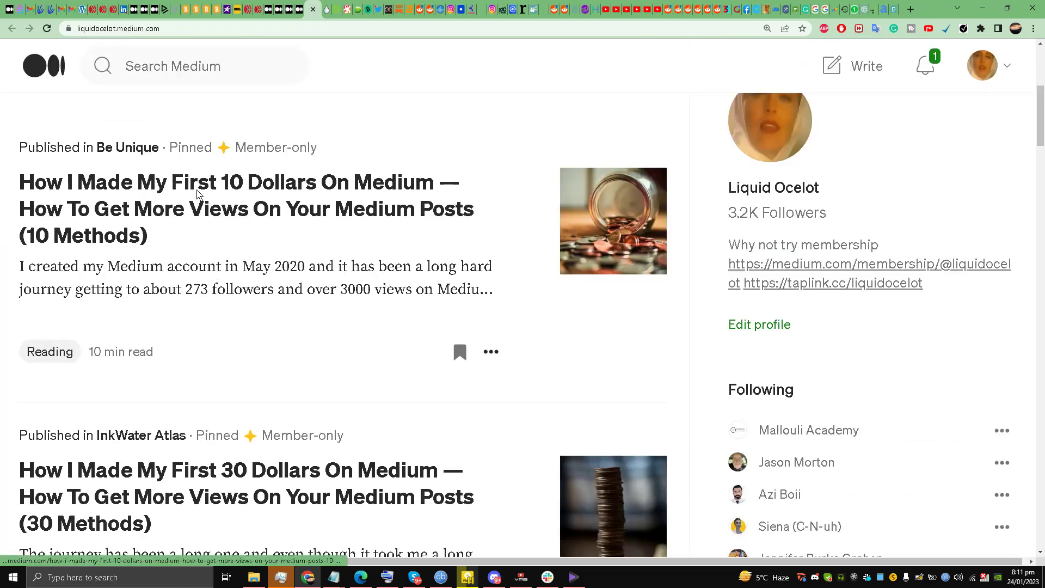
pyautogui.scroll(1, 2, 241)
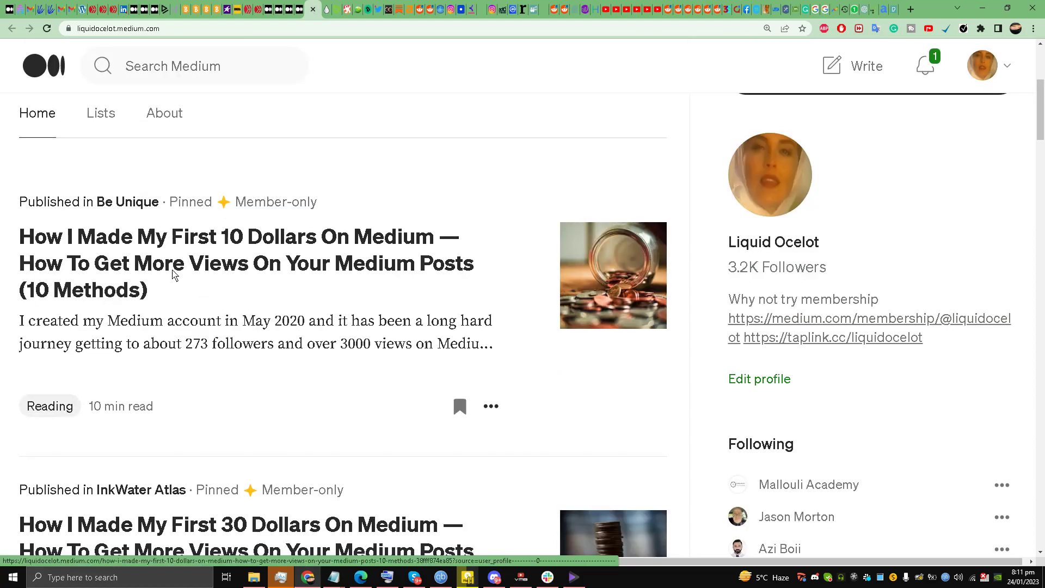
# Read the pinned 'First 10 Dollars' story's kicker and subtitle, then return to the profile
pyautogui.click(212, 263)
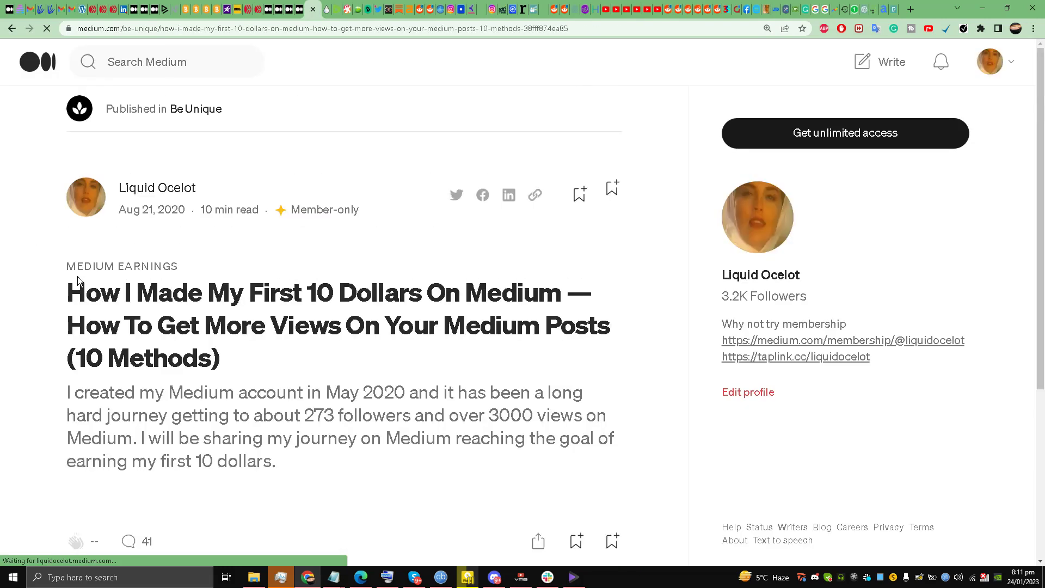
pyautogui.scroll(-3, 128, 284)
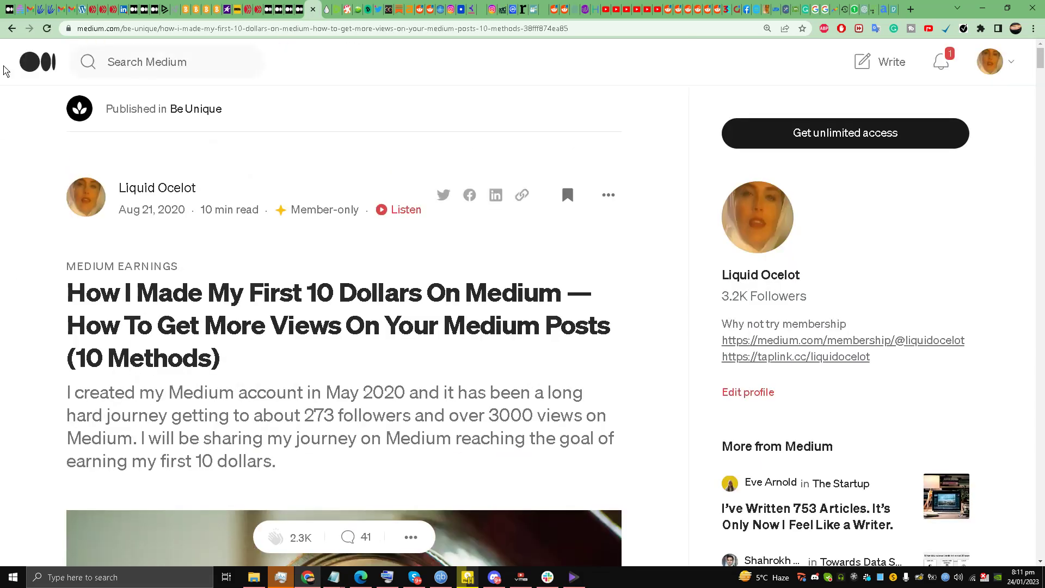
pyautogui.click(12, 29)
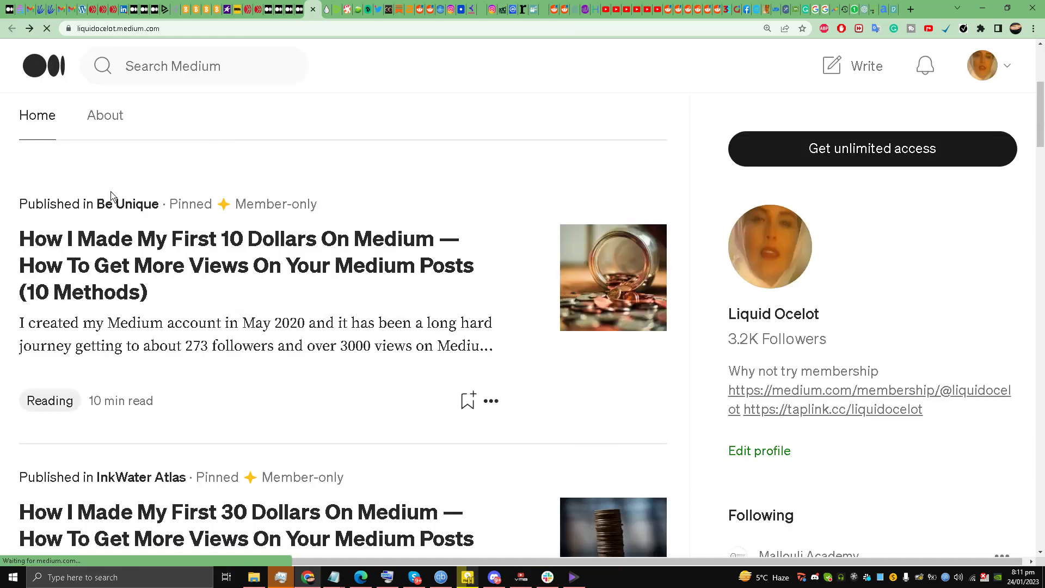
# Open the 'ChatGPT's Professional Plan Is Now Live' story in a new tab and view it
pyautogui.scroll(-15, 127, 223)
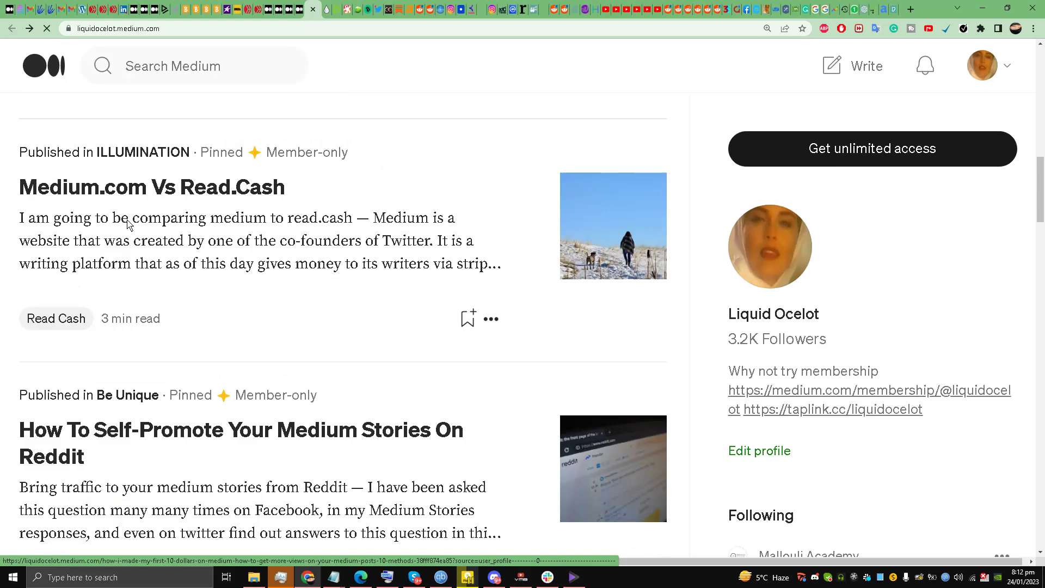
pyautogui.scroll(-8, 126, 223)
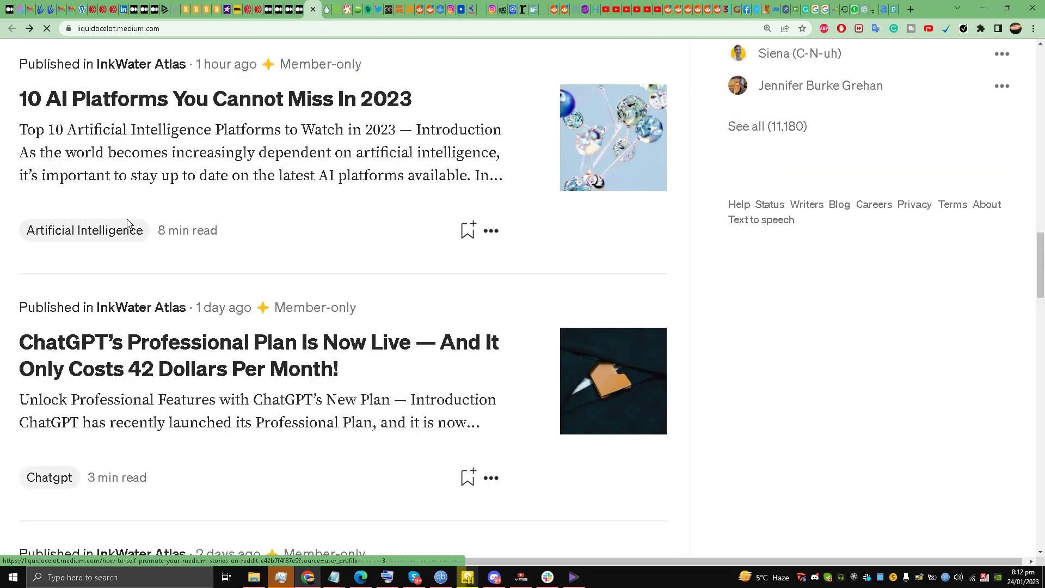
pyautogui.scroll(-1, 126, 223)
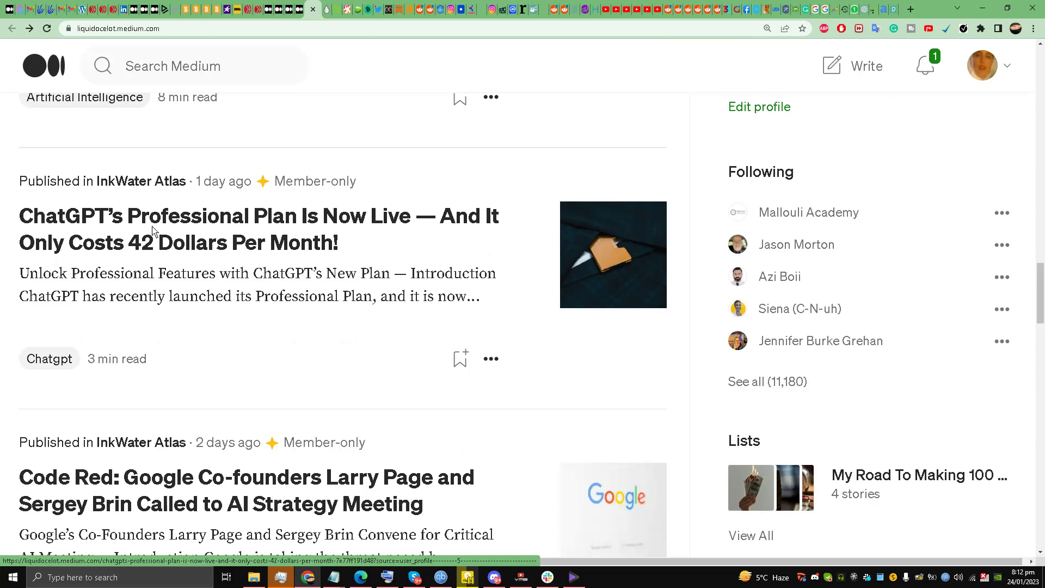
pyautogui.rightClick(156, 239)
pyautogui.click(181, 244)
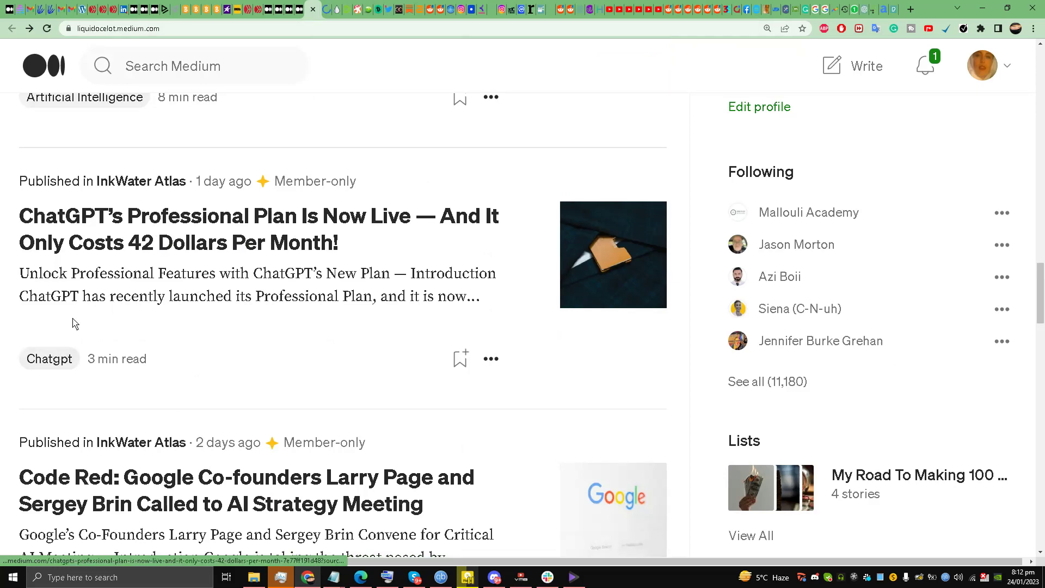
pyautogui.scroll(2, 74, 323)
pyautogui.scroll(-2, 74, 323)
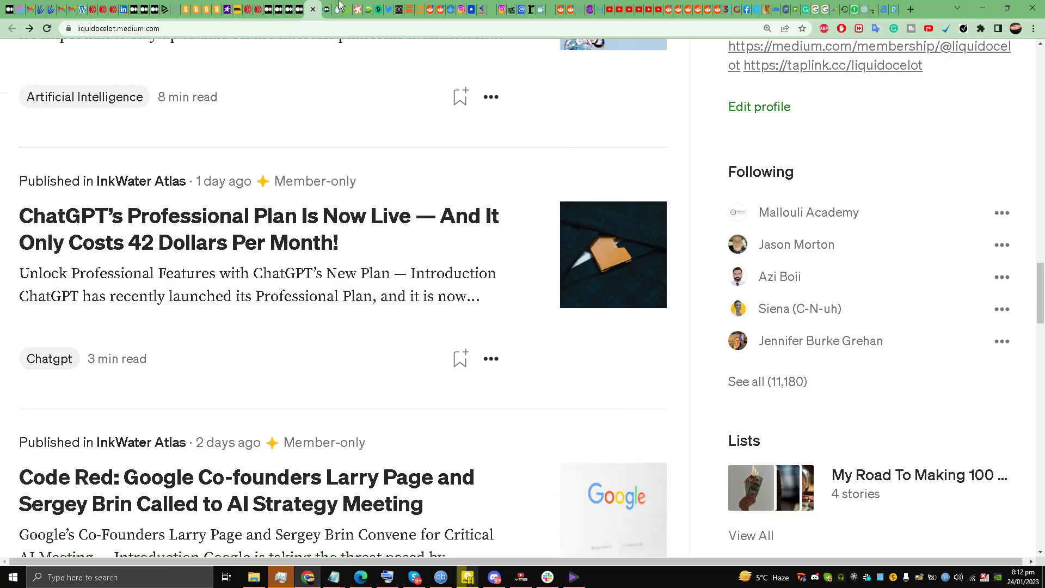
pyautogui.click(338, 6)
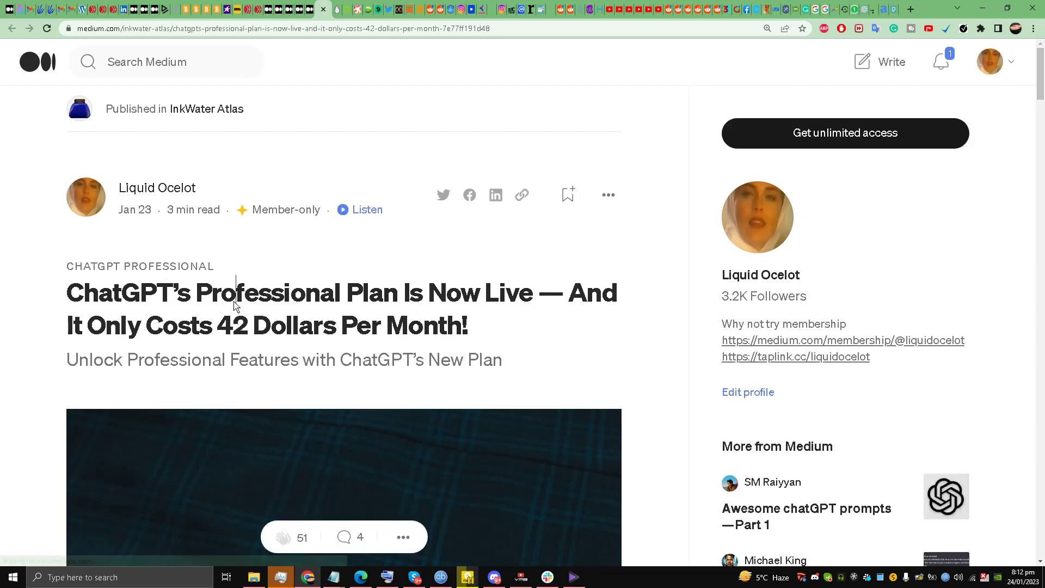
pyautogui.tripleClick(235, 305)
pyautogui.tripleClick(172, 360)
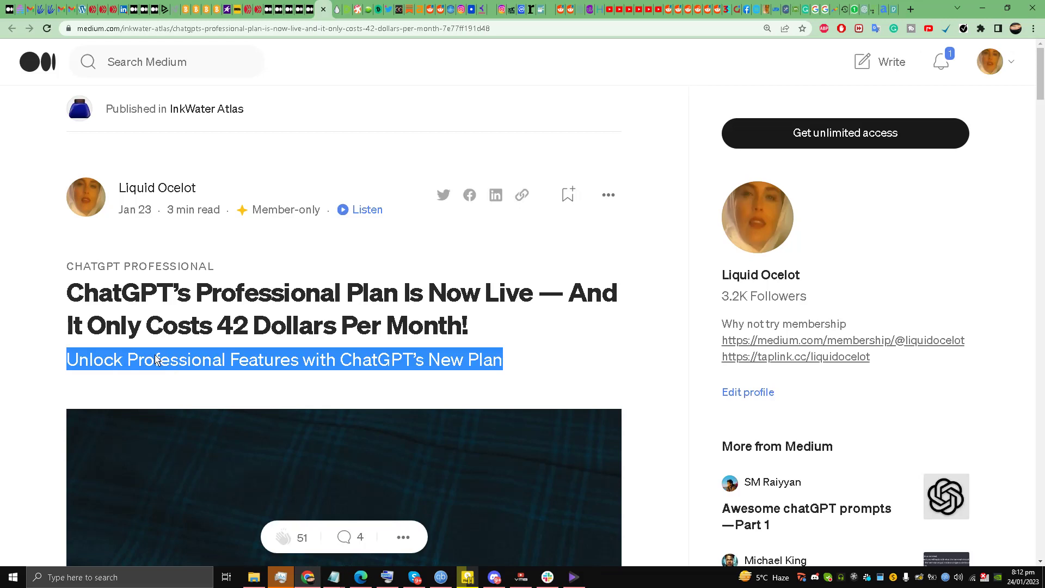
pyautogui.click(161, 333)
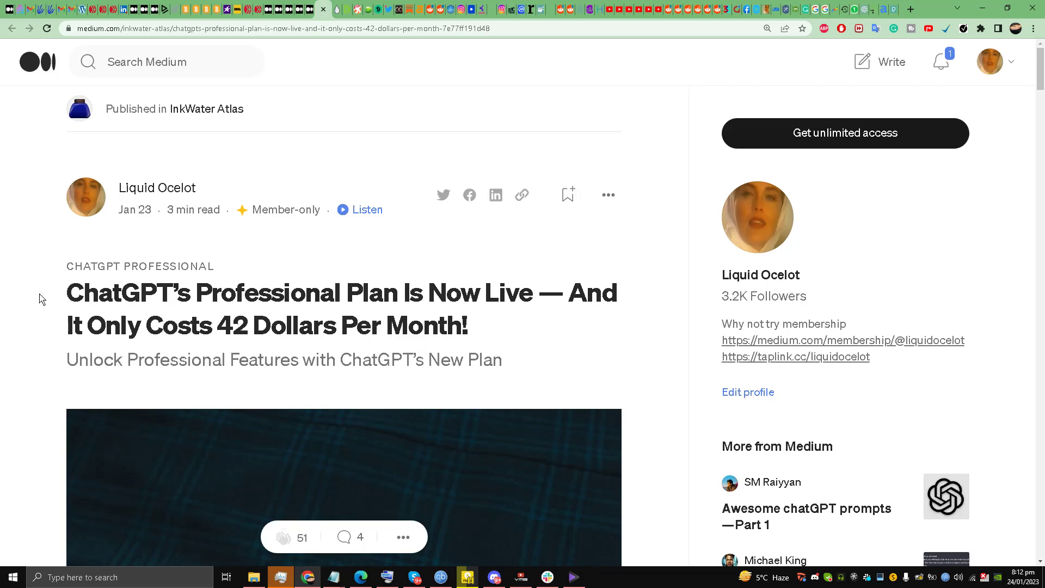
pyautogui.scroll(-15, 2, 277)
pyautogui.scroll(10, 1, 277)
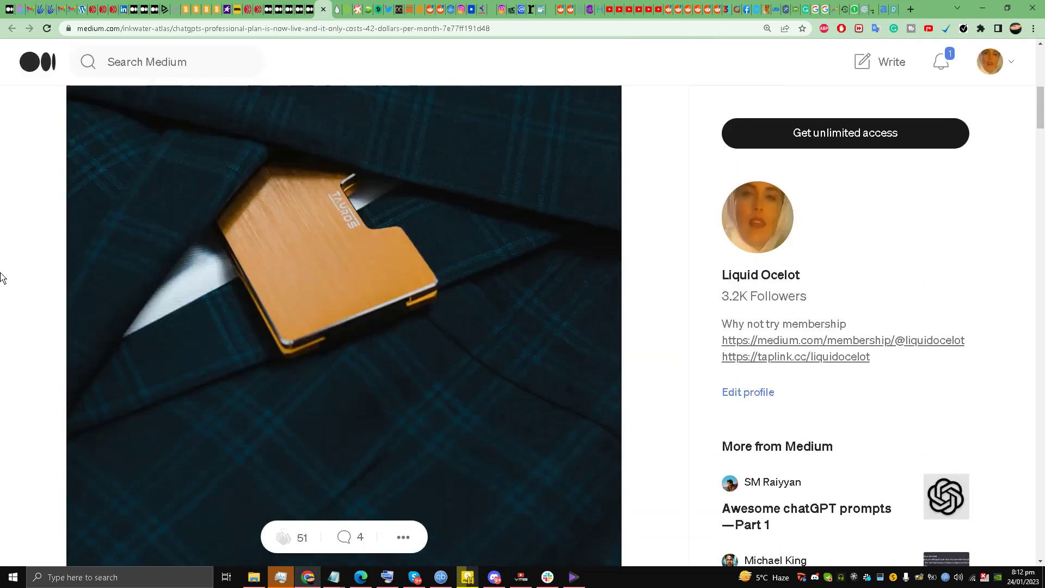
pyautogui.scroll(5, 1, 276)
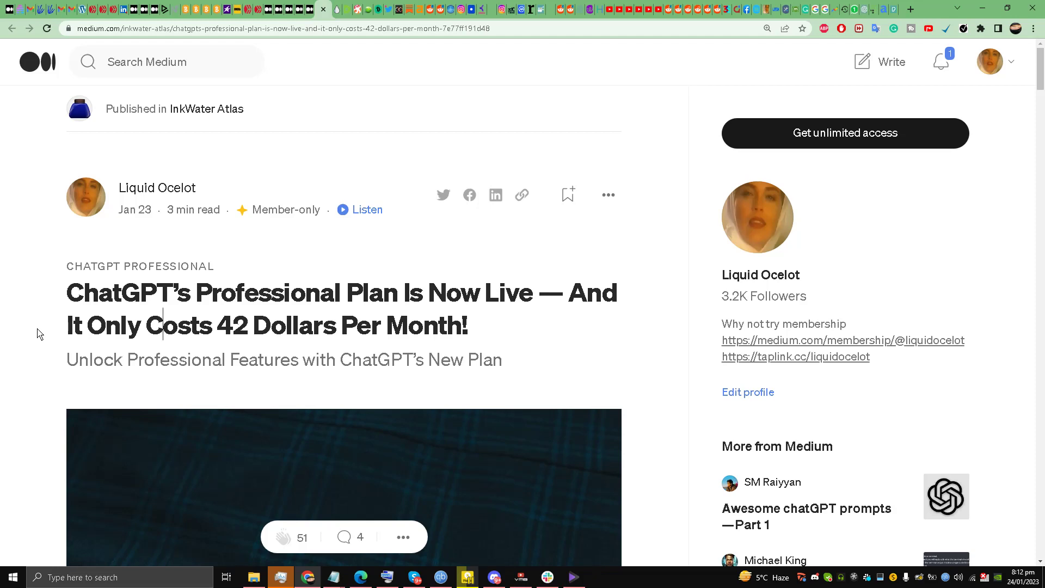
pyautogui.scroll(-9, 24, 333)
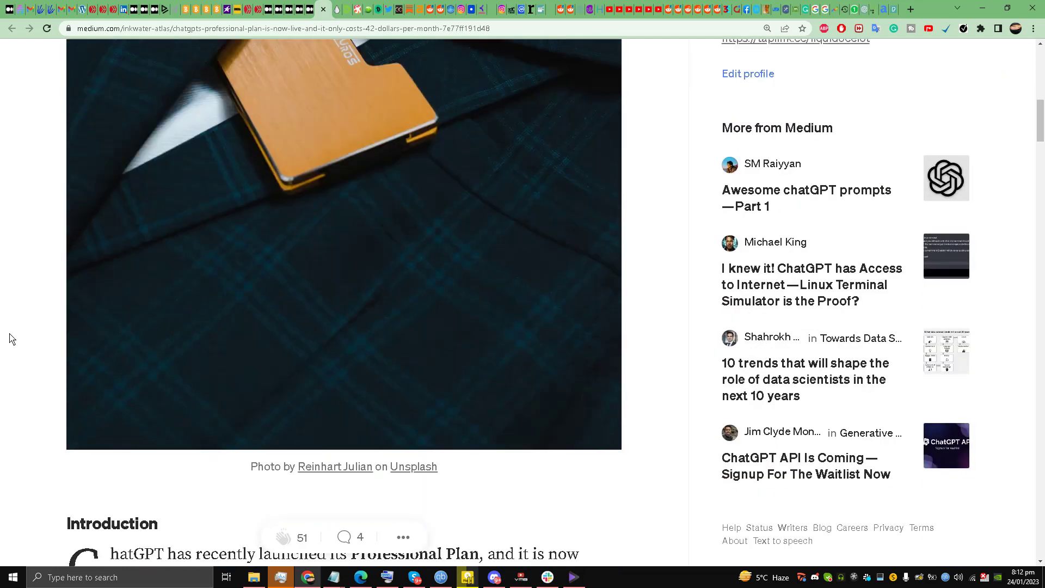
pyautogui.scroll(8, 11, 338)
pyautogui.scroll(1, 11, 338)
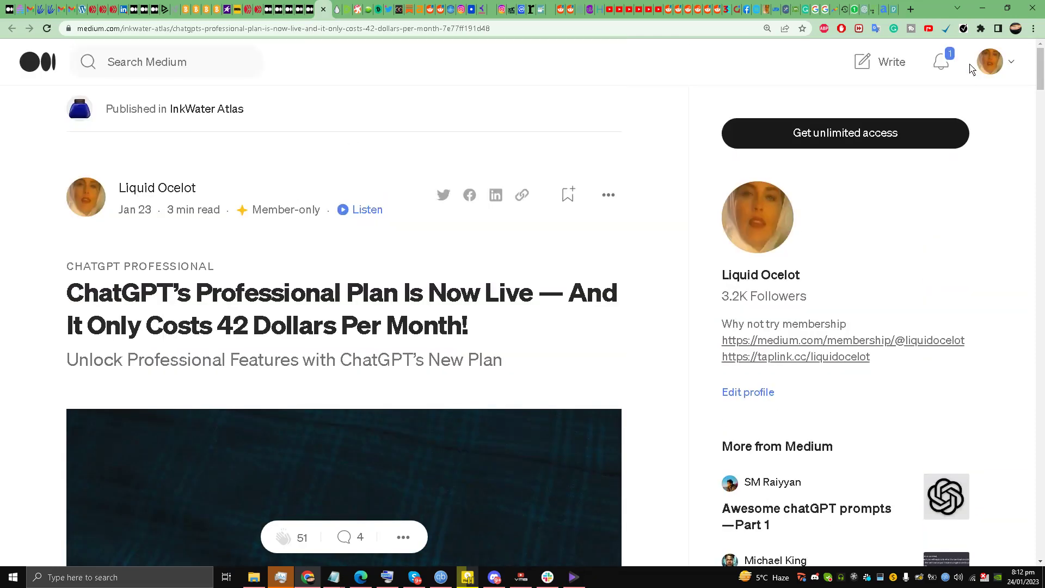